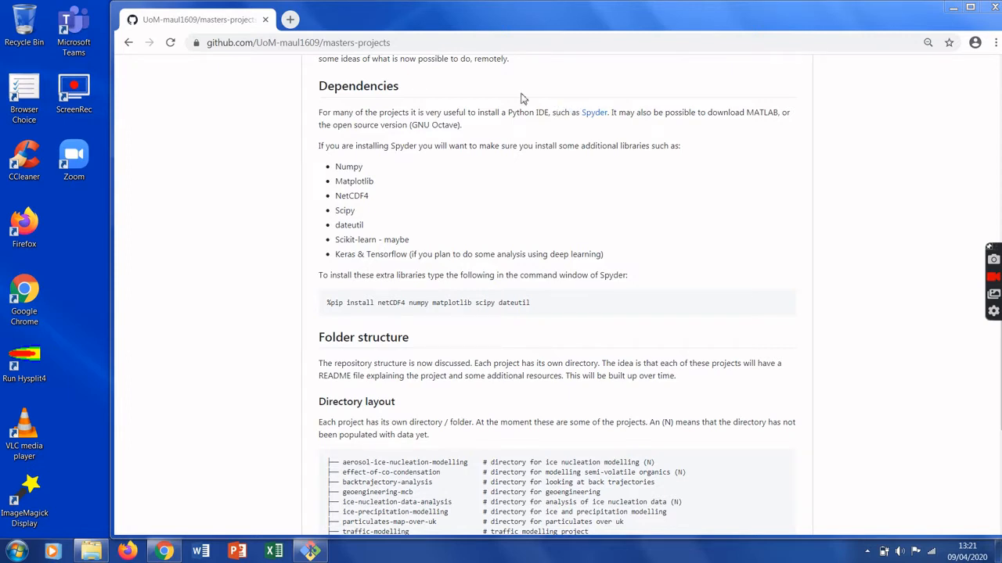
Search the web for spyder in a new browser tab and open the official Spyder website
{"action": "left_click", "coordinate": [289, 19]}
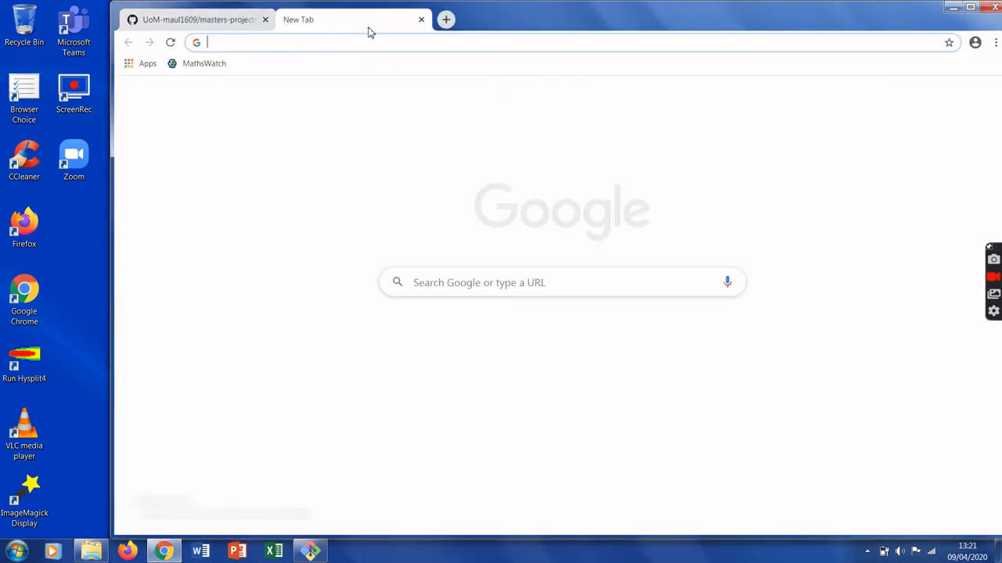
{"action": "type", "text": "spyder"}
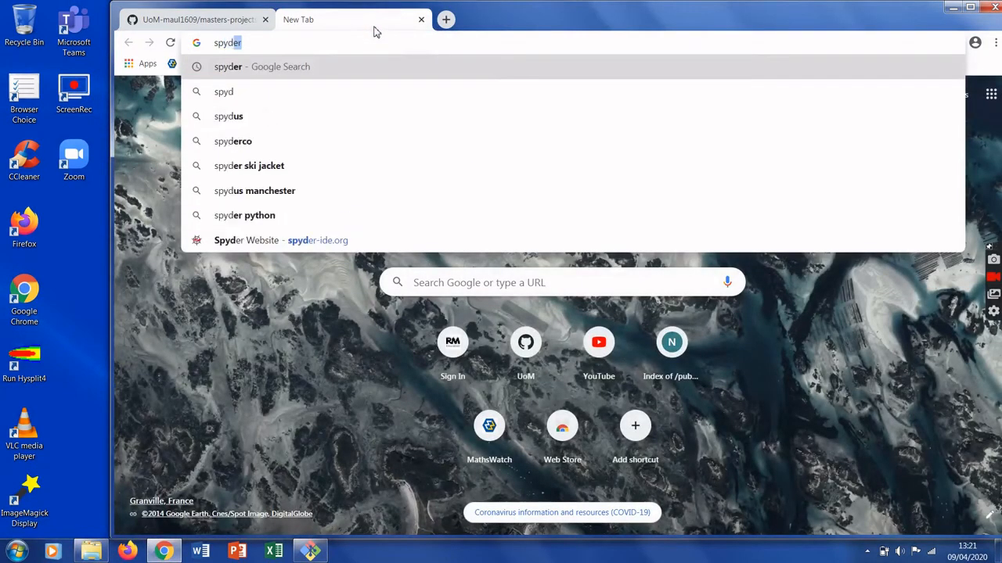
{"action": "key", "text": "BackSpace"}
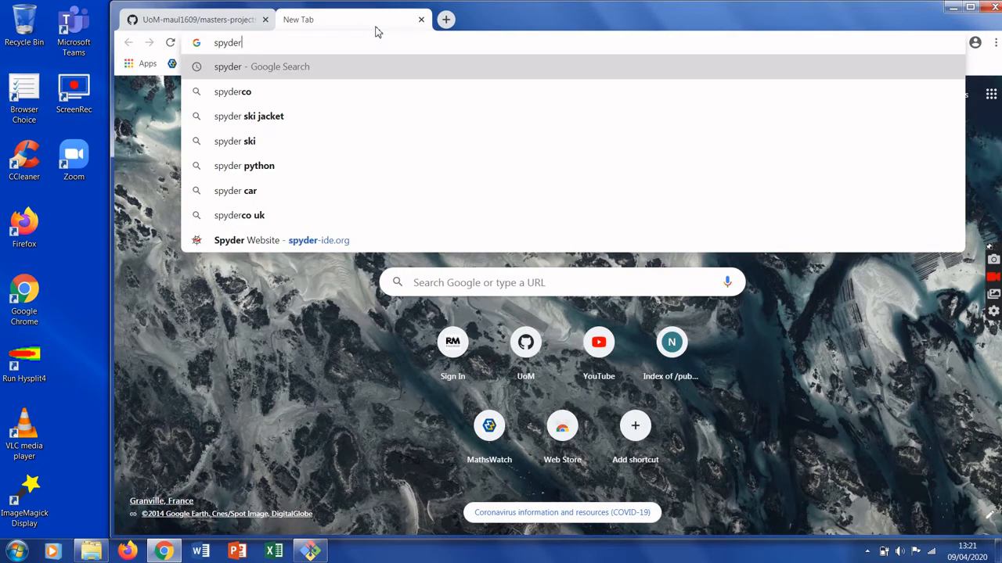
{"action": "key", "text": "Return"}
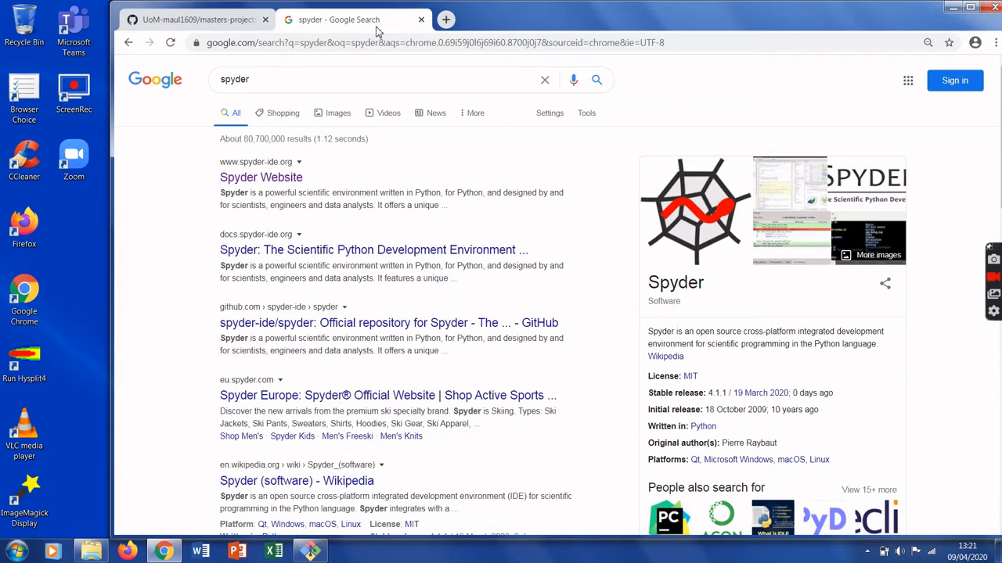
{"action": "left_click", "coordinate": [235, 177]}
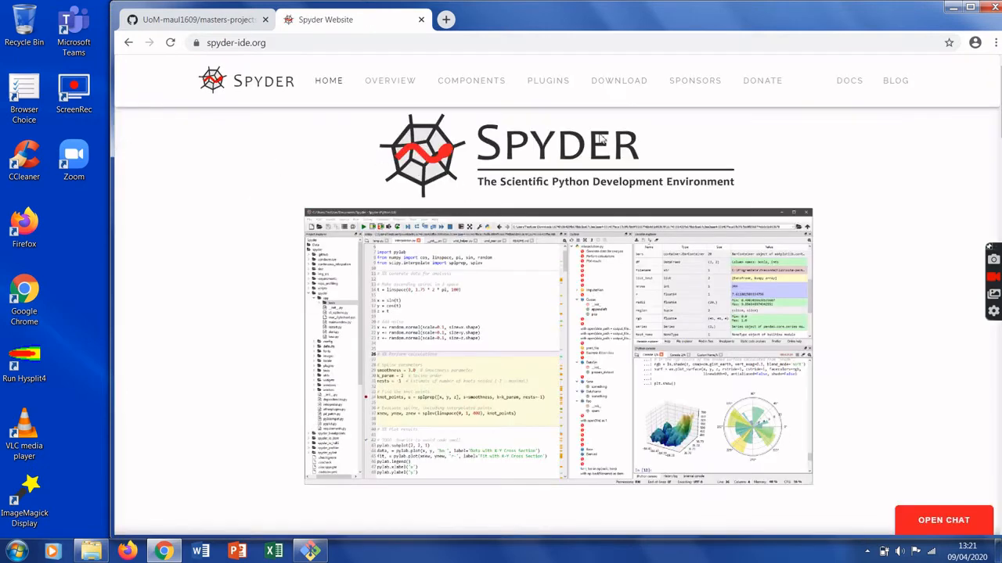
Follow the Spyder site's Anaconda download option and download the Anaconda 2020.02 Windows installer for Python 3.7
{"action": "left_click", "coordinate": [628, 86]}
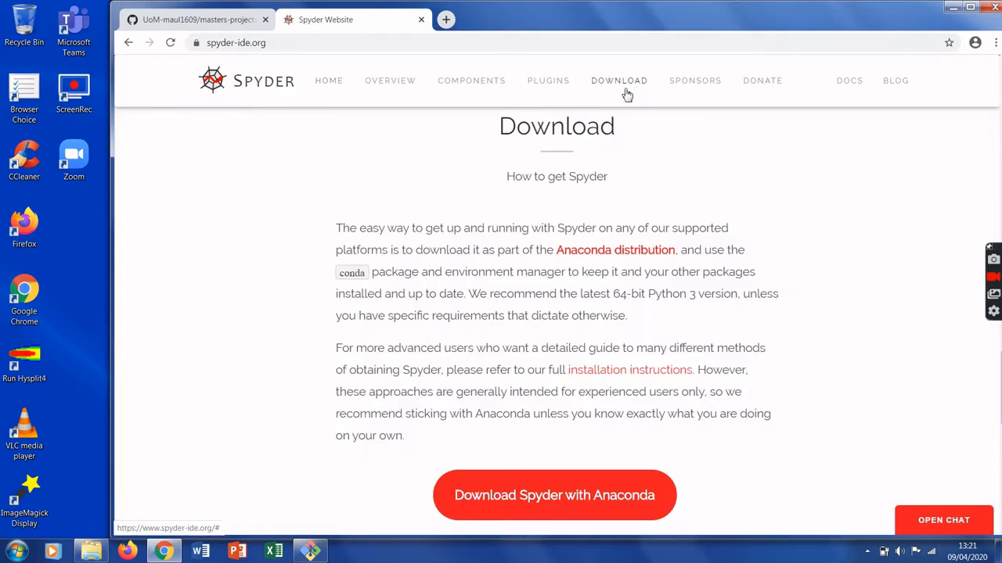
{"action": "left_click", "coordinate": [564, 496]}
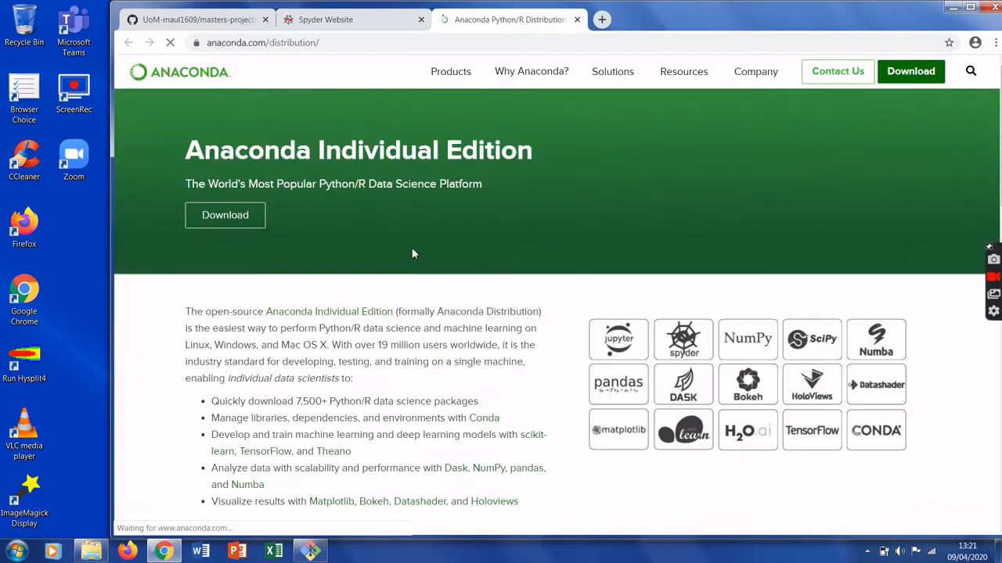
{"action": "left_click", "coordinate": [230, 218]}
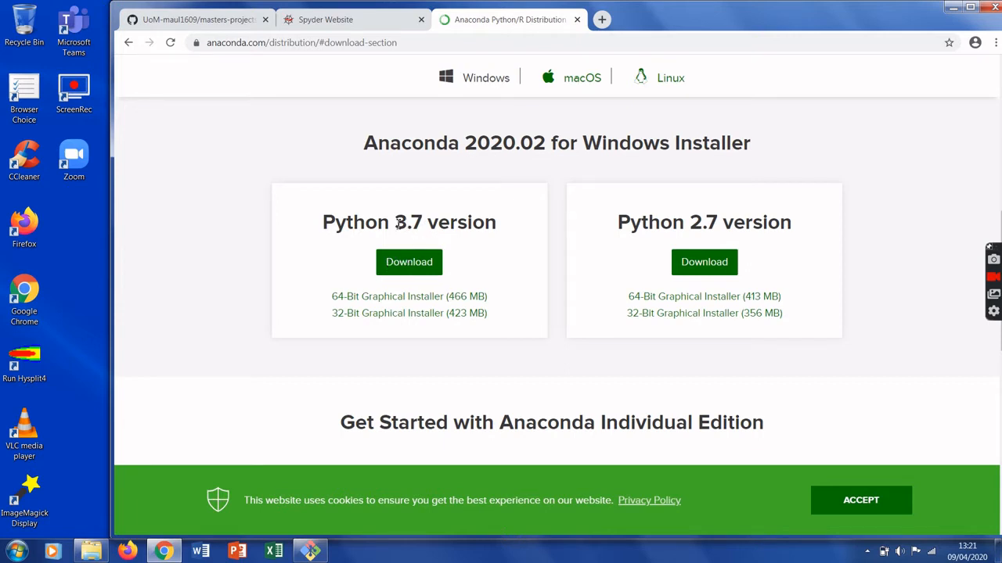
{"action": "left_click", "coordinate": [407, 264]}
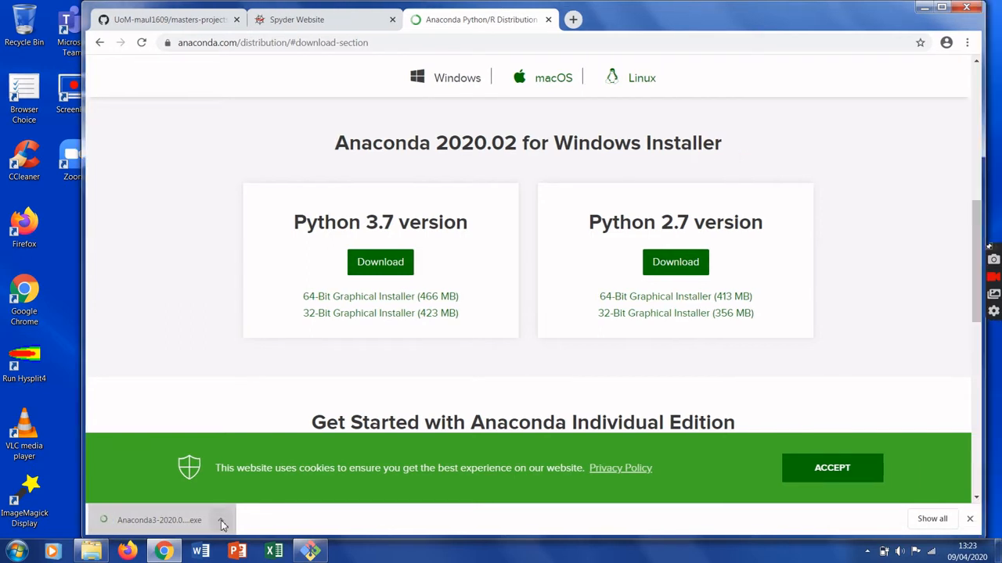
Run the downloaded Anaconda3 2020.02 Windows 64-bit installer
{"action": "left_click", "coordinate": [222, 522]}
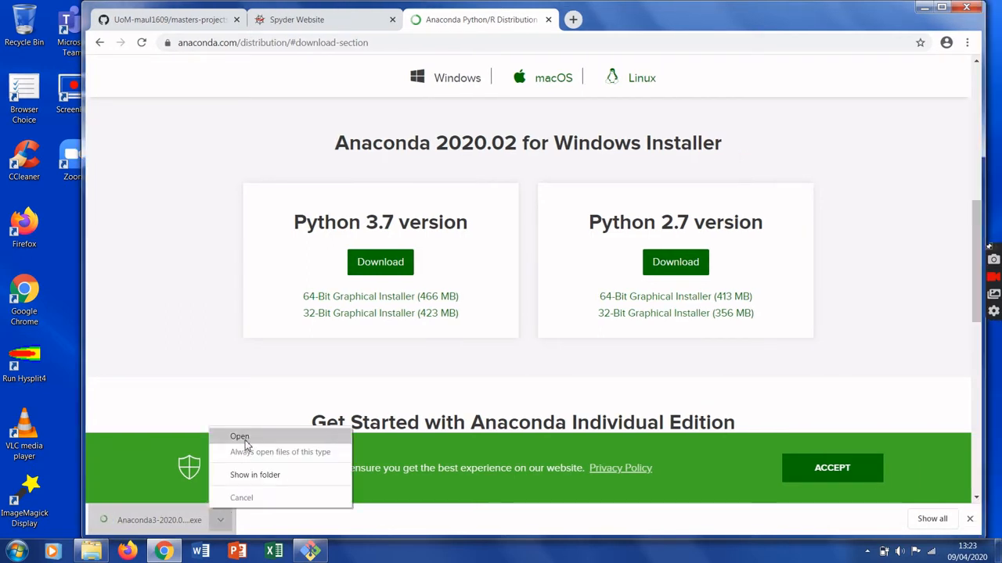
{"action": "left_click", "coordinate": [304, 521]}
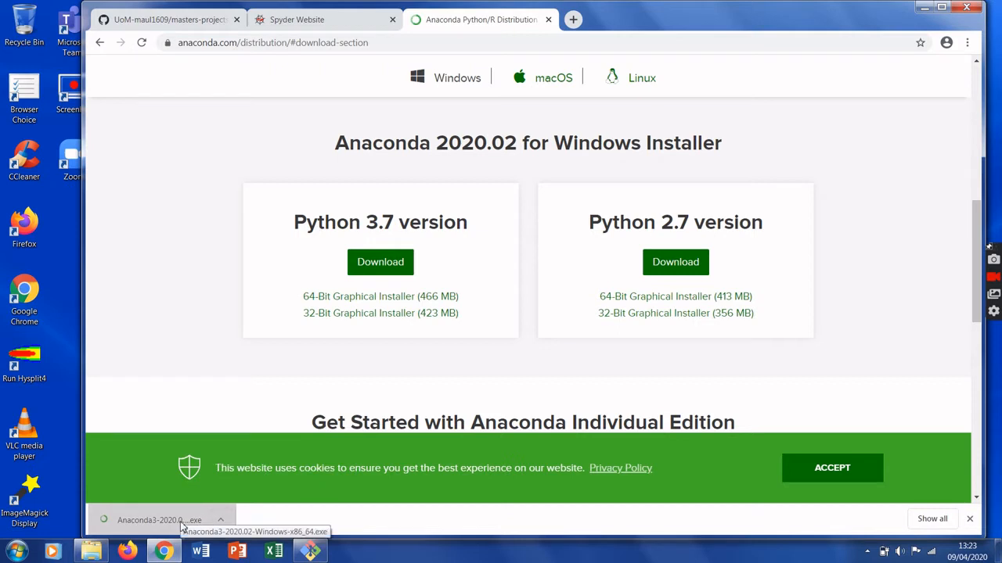
{"action": "left_click", "coordinate": [220, 520]}
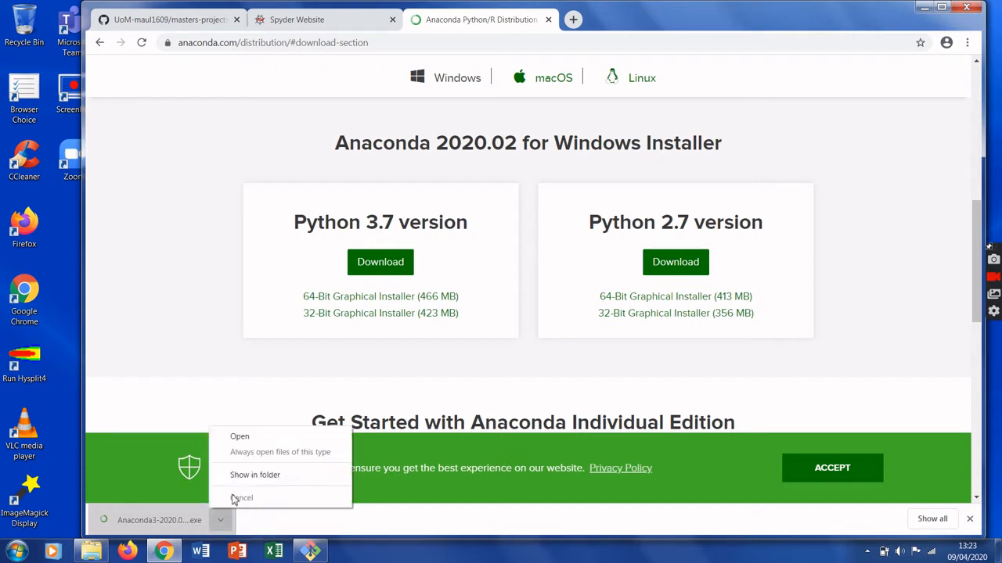
{"action": "left_click", "coordinate": [239, 439]}
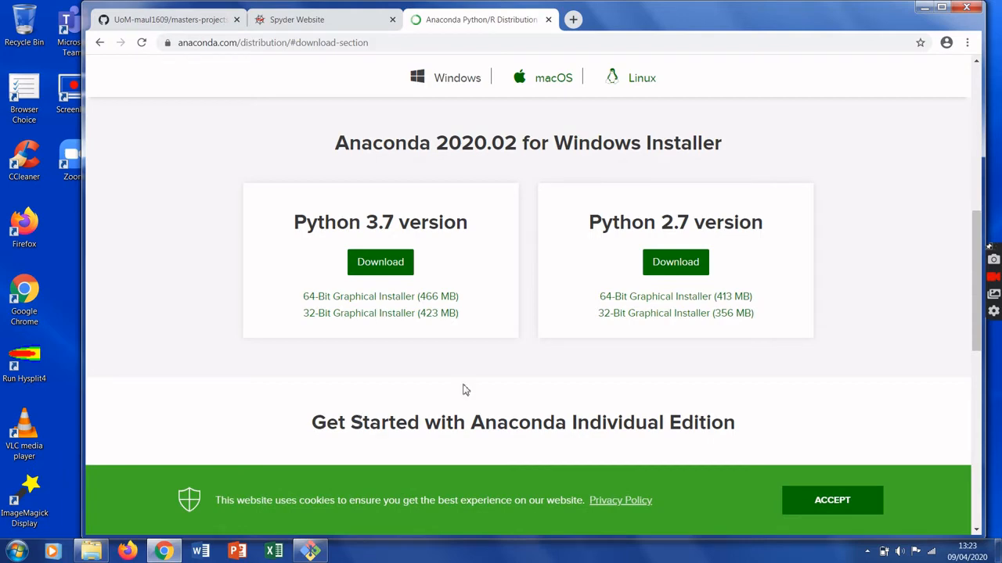
{"action": "left_click", "coordinate": [539, 289]}
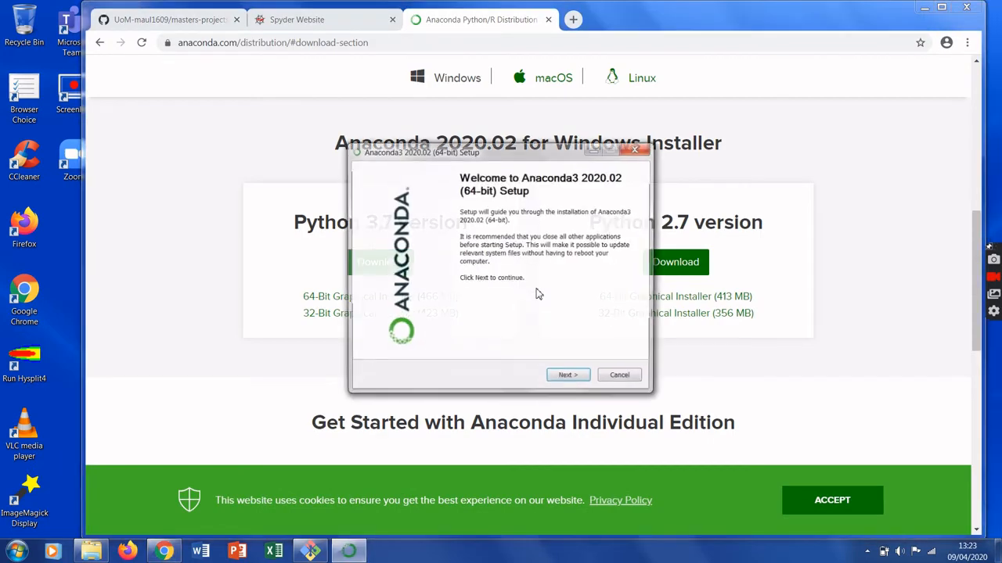
Accept the license and install Anaconda3 for all users in C:\ProgramData\Anaconda3, keeping the default advanced options
{"action": "left_click", "coordinate": [575, 376]}
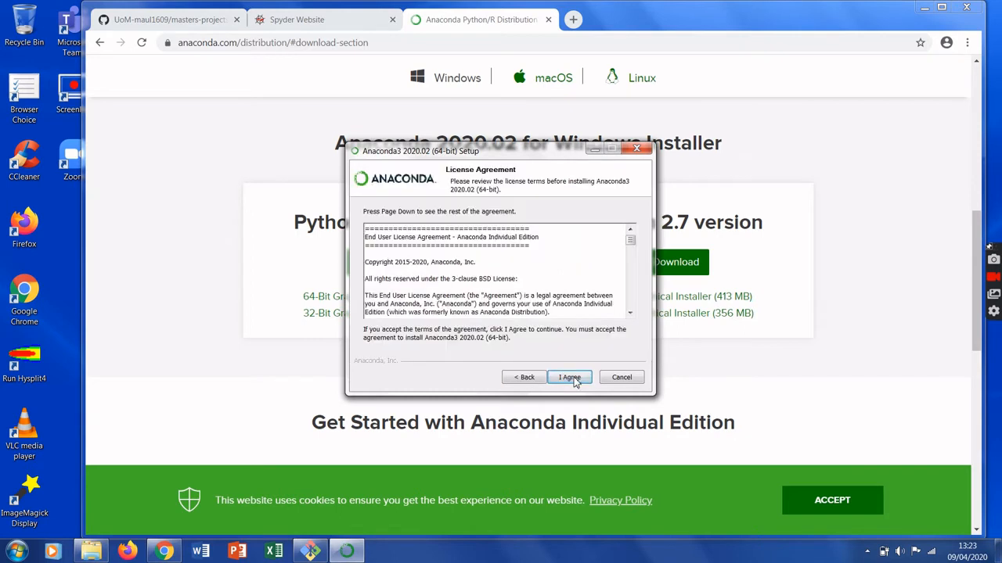
{"action": "left_click", "coordinate": [570, 377]}
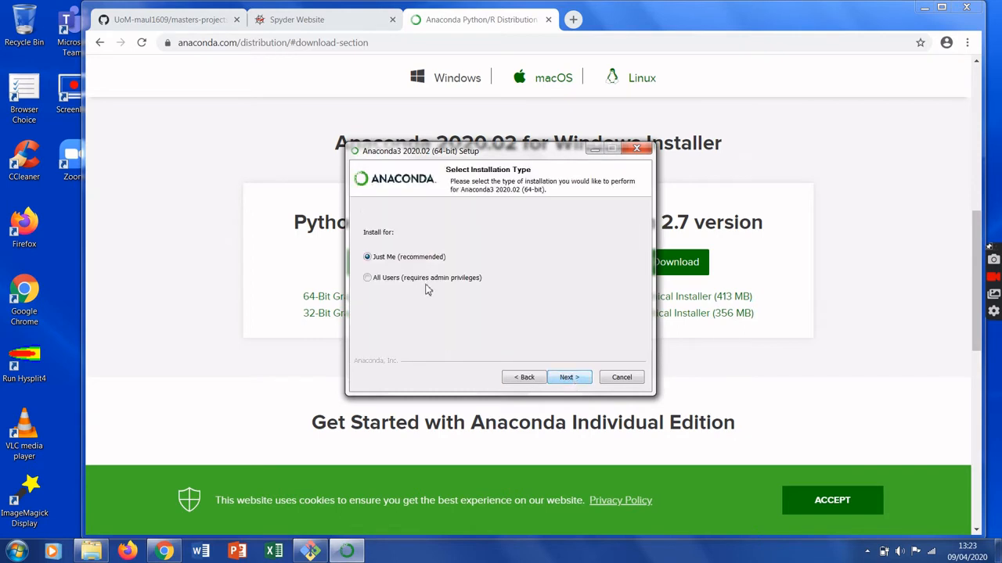
{"action": "left_click", "coordinate": [387, 280]}
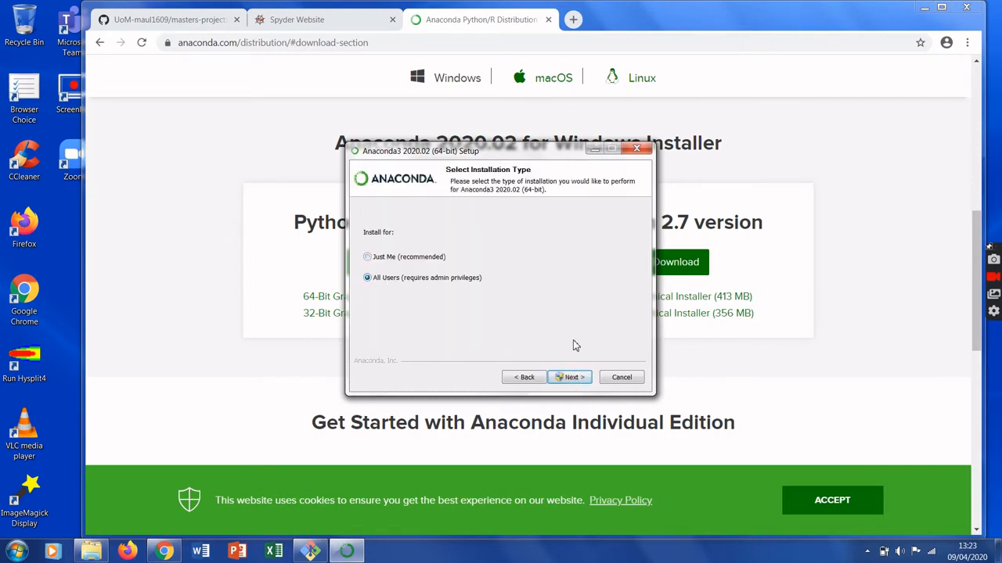
{"action": "left_click", "coordinate": [574, 378]}
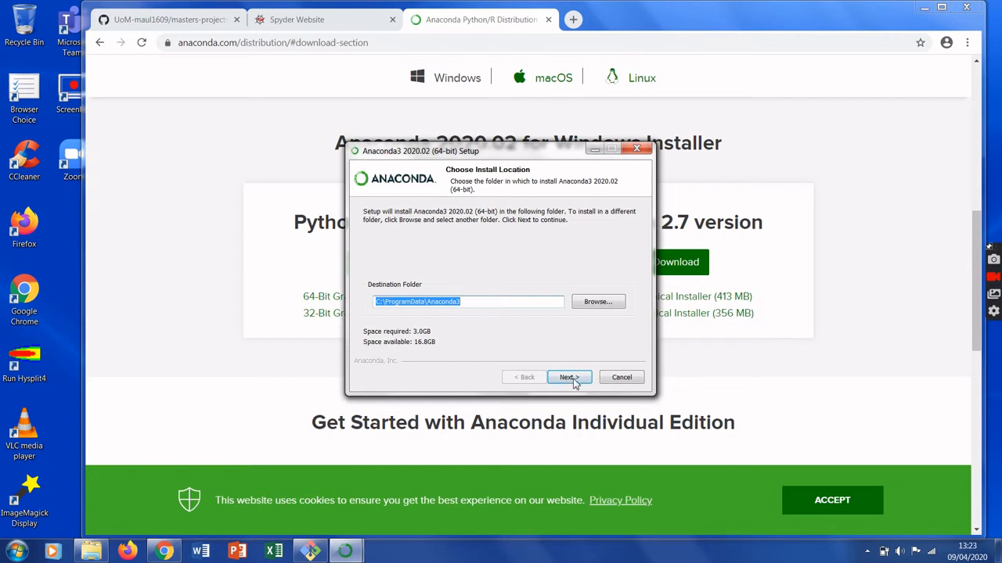
{"action": "left_click", "coordinate": [573, 379]}
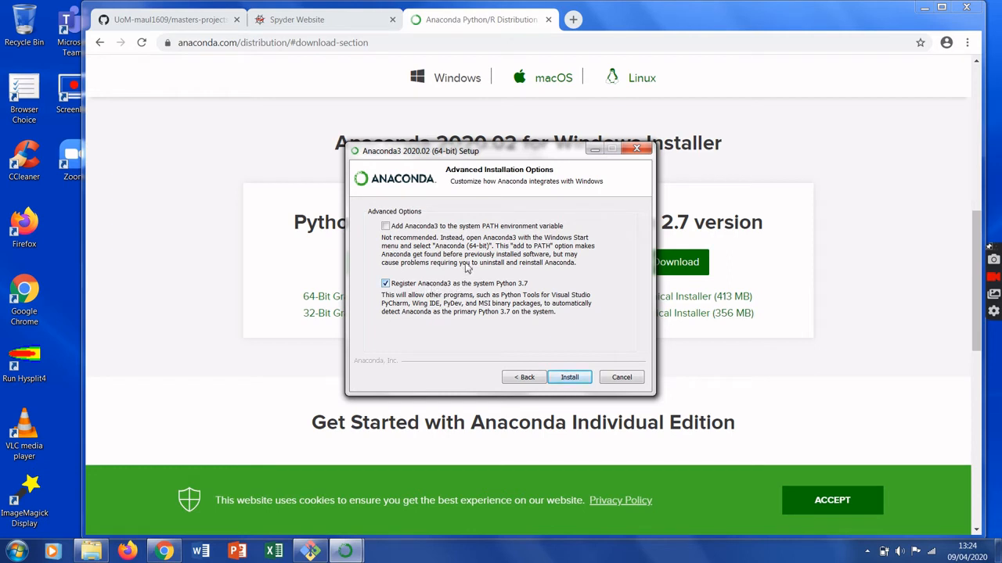
{"action": "left_click", "coordinate": [570, 378]}
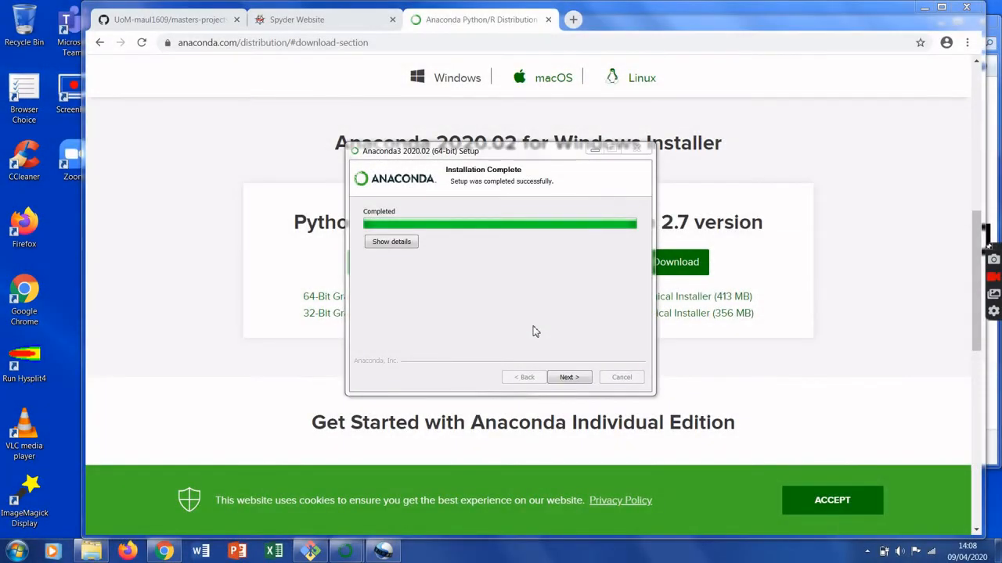
Finish the Anaconda3 setup without opening the Individual Edition tutorial or the Learn More About Anaconda page
{"action": "left_click", "coordinate": [577, 379]}
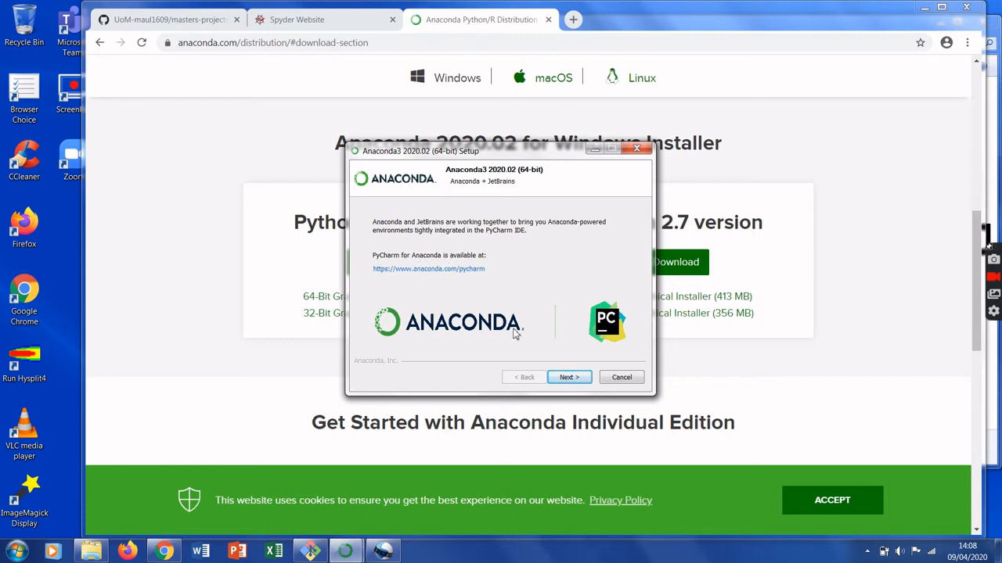
{"action": "left_click", "coordinate": [568, 378]}
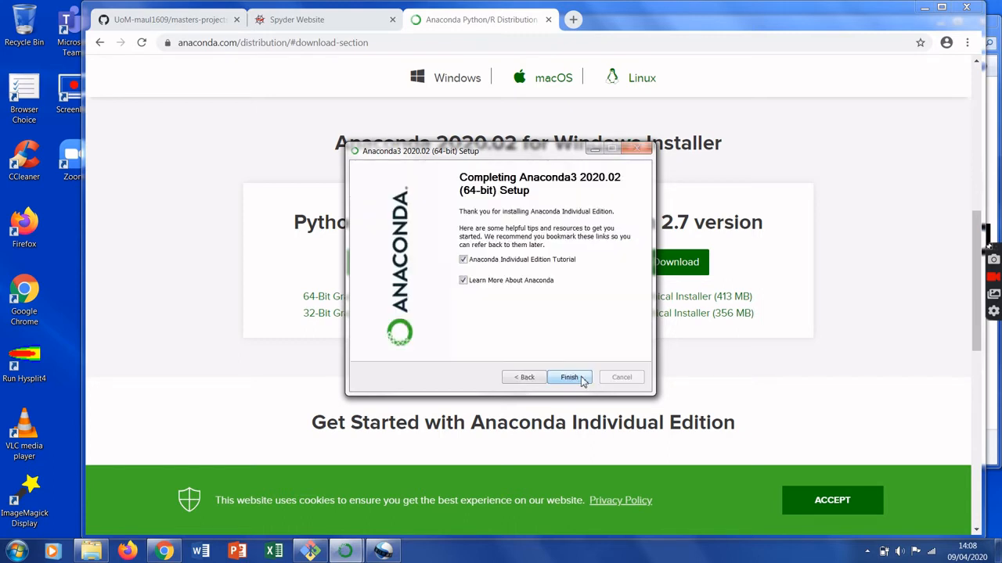
{"action": "left_click", "coordinate": [491, 266]}
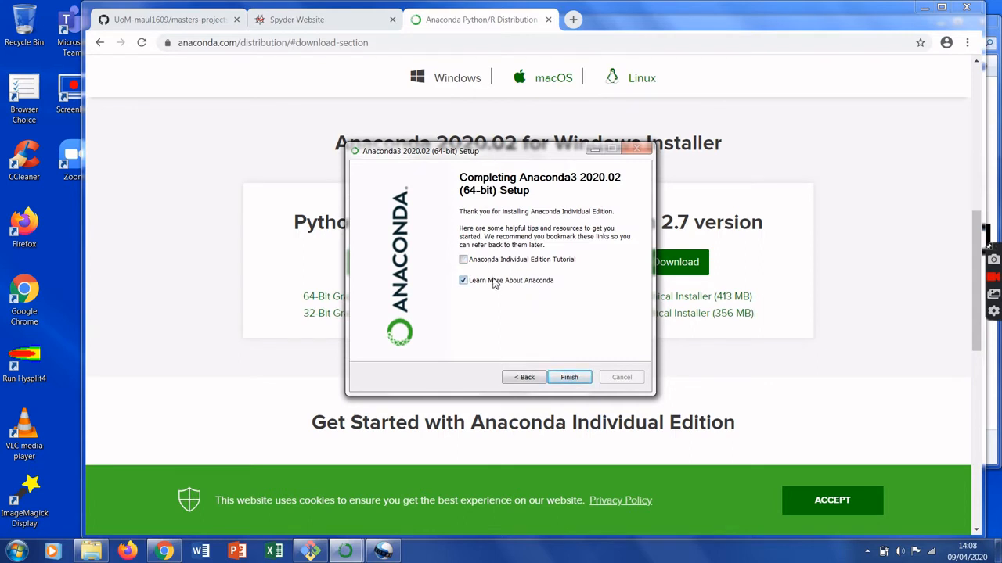
{"action": "left_click", "coordinate": [483, 283]}
{"action": "left_click", "coordinate": [576, 378]}
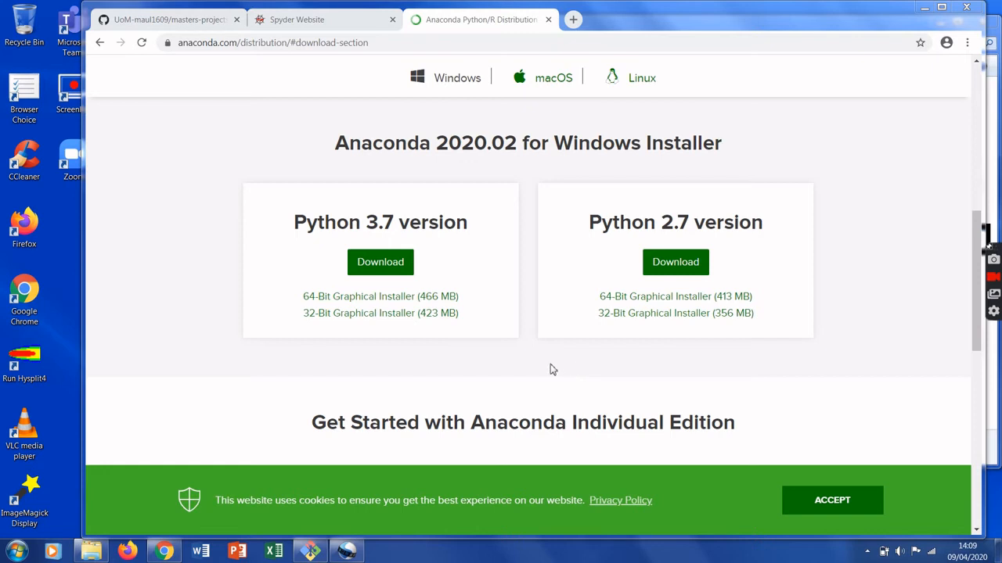
Find the newly installed Spyder (Anaconda3) program on the computer and launch it
{"action": "left_click", "coordinate": [16, 552]}
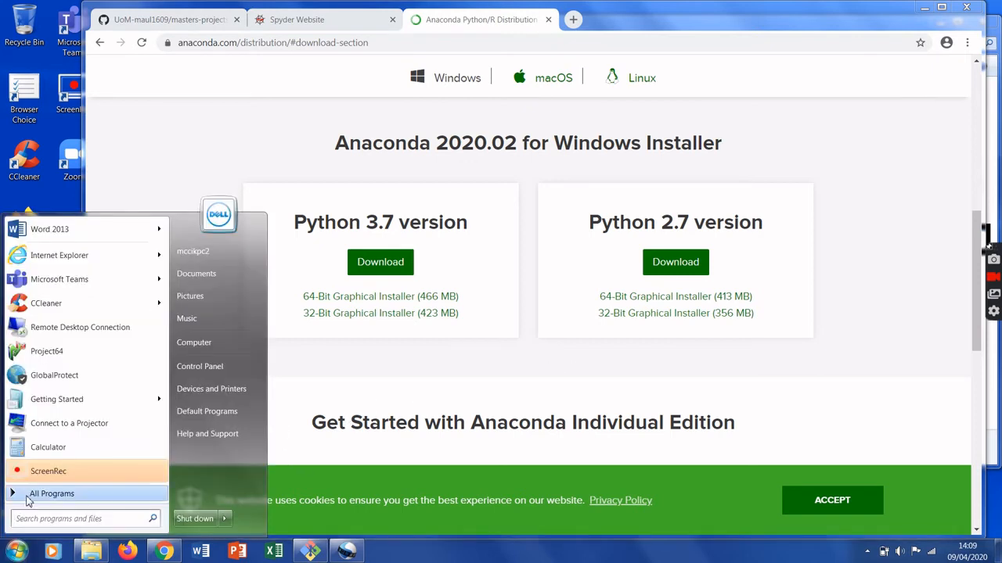
{"action": "type", "text": "spy"}
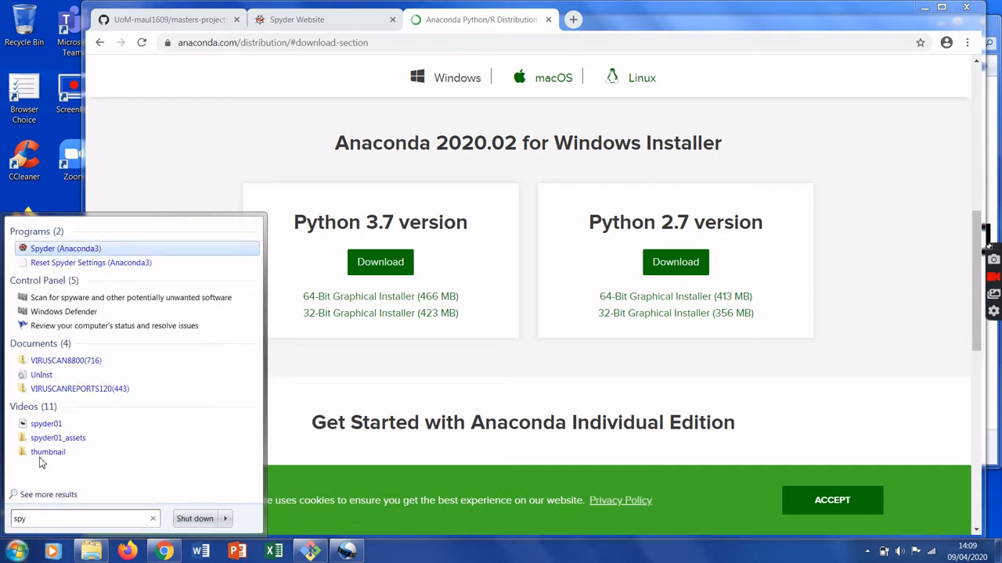
{"action": "left_click", "coordinate": [49, 249]}
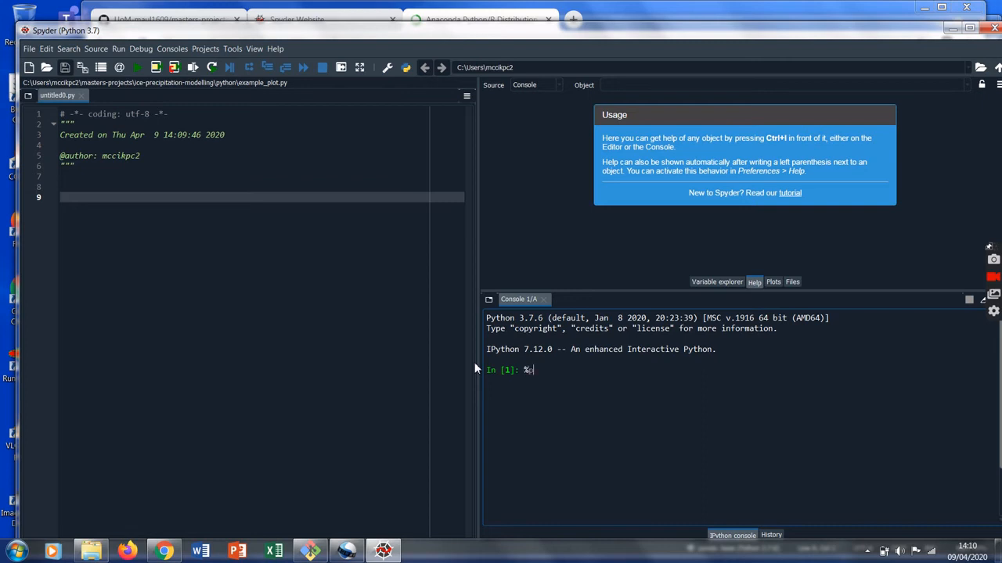
Install the netCDF4 library from the IPython console with %pip install netCDF4
{"action": "type", "text": "ip"}
{"action": "type", "text": "install netCDF4"}
{"action": "key", "text": "Return"}
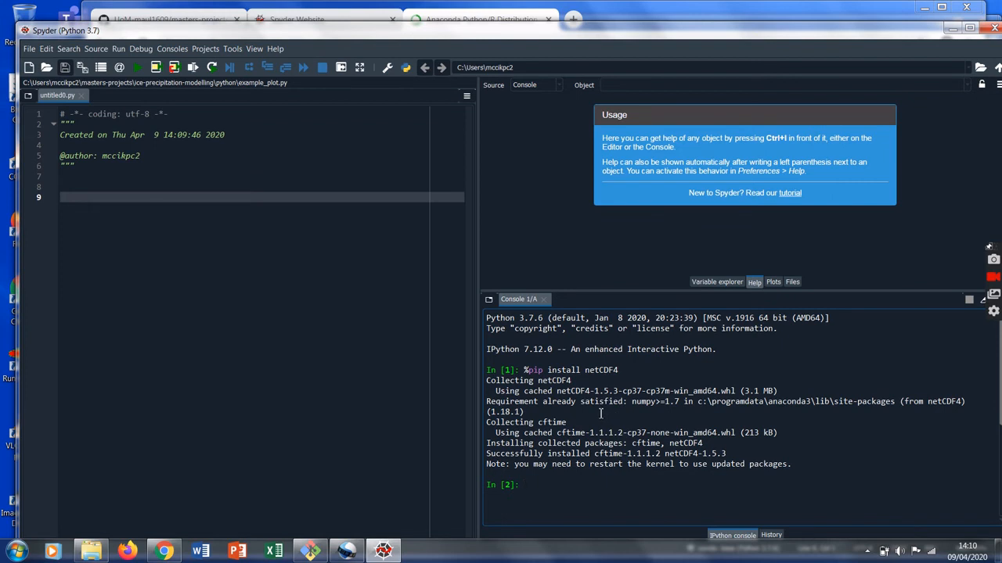
Reuse the previous console command to install the matplotlib library with %pip install matplotlib
{"action": "key", "text": "Up"}
{"action": "key", "text": "BackSpace"}
{"action": "key", "text": "BackSpace"}
{"action": "key", "text": "BackSpace"}
{"action": "key", "text": "BackSpace"}
{"action": "key", "text": "BackSpace"}
{"action": "key", "text": "BackSpace"}
{"action": "key", "text": "BackSpace"}
{"action": "type", "text": "matplotlib"}
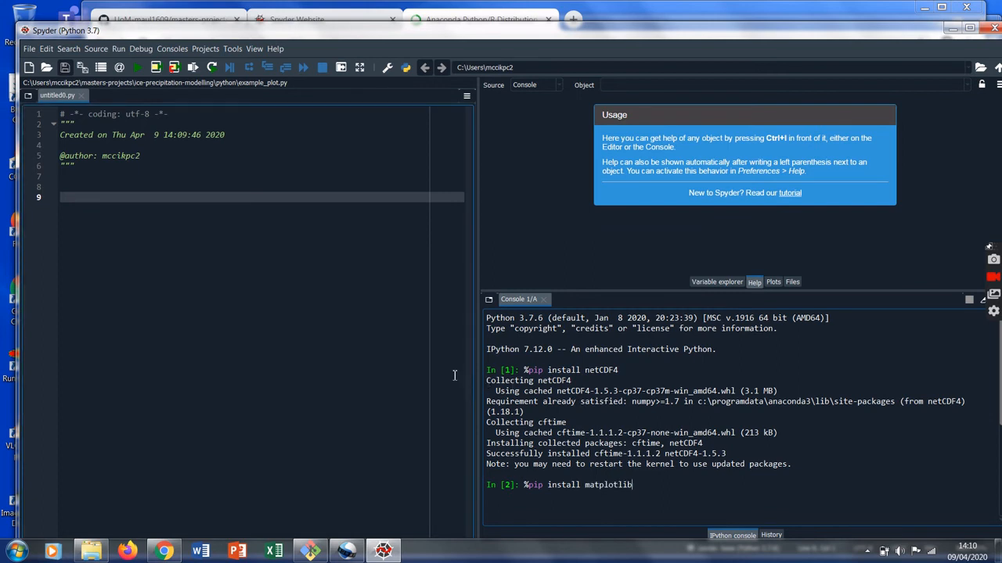
{"action": "key", "text": "Return"}
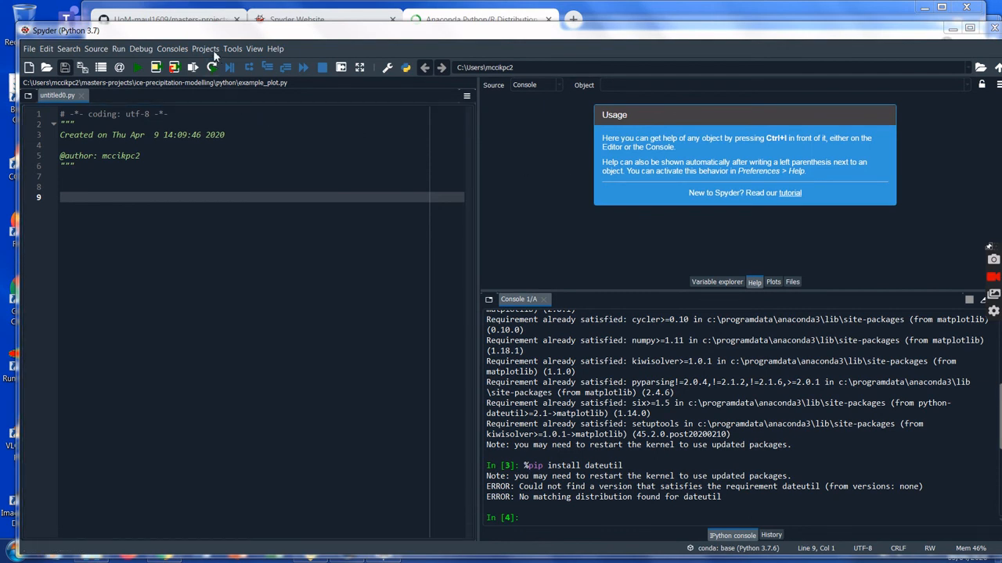
Set the IPython console's graphics backend to Automatic in the preferences and confirm
{"action": "left_click", "coordinate": [183, 50]}
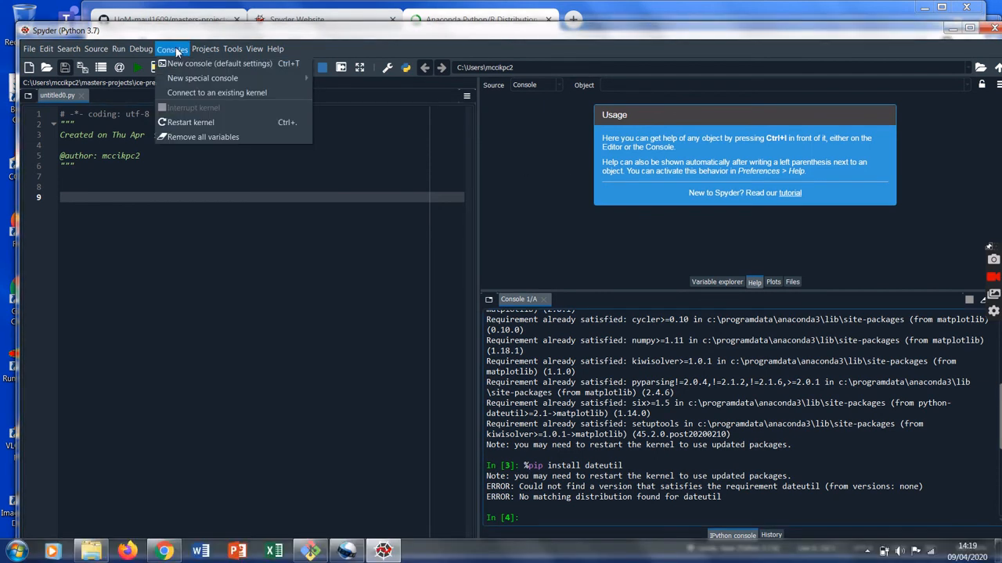
{"action": "mouse_move", "coordinate": [233, 49]}
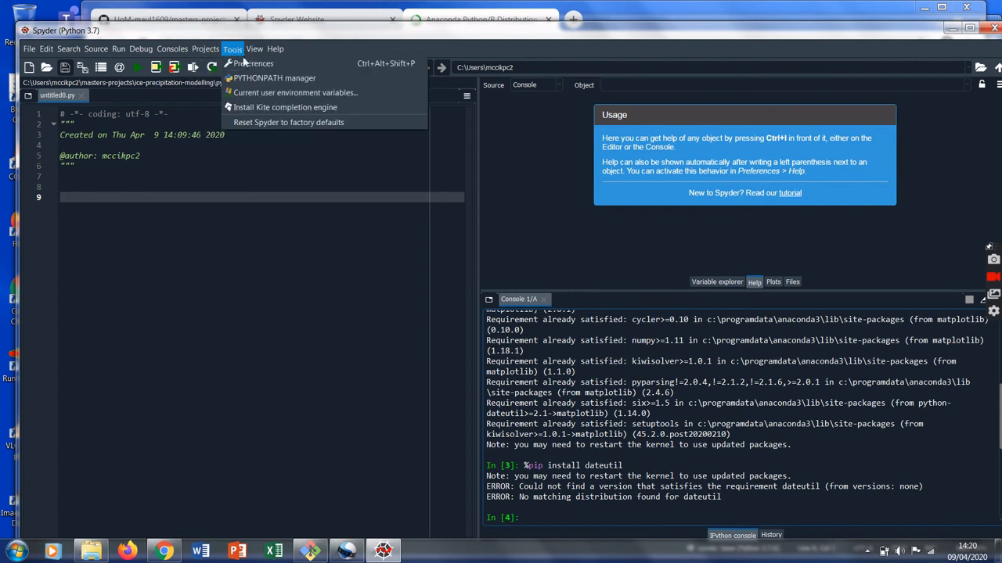
{"action": "left_click", "coordinate": [243, 65]}
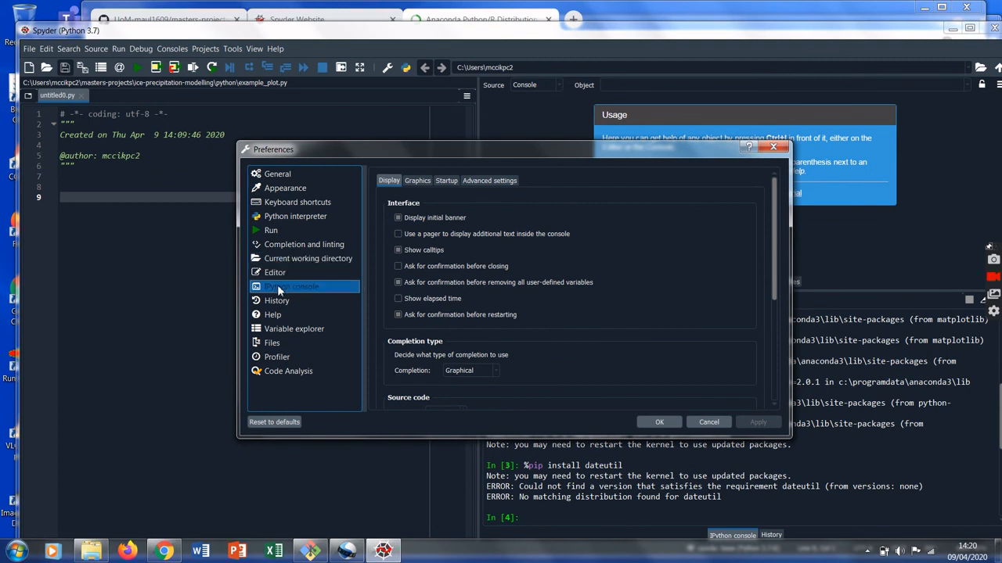
{"action": "left_click", "coordinate": [413, 186]}
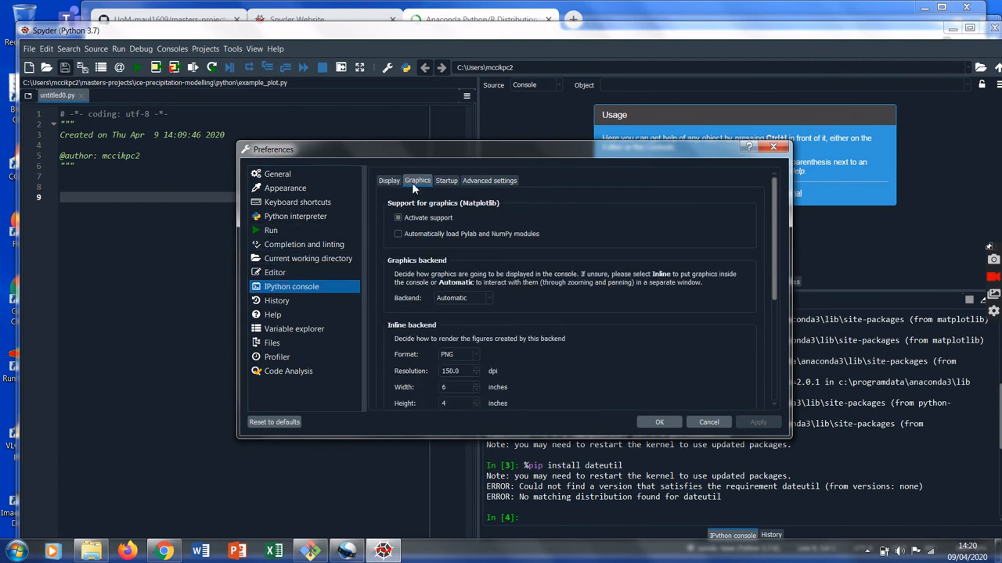
{"action": "left_click", "coordinate": [486, 295]}
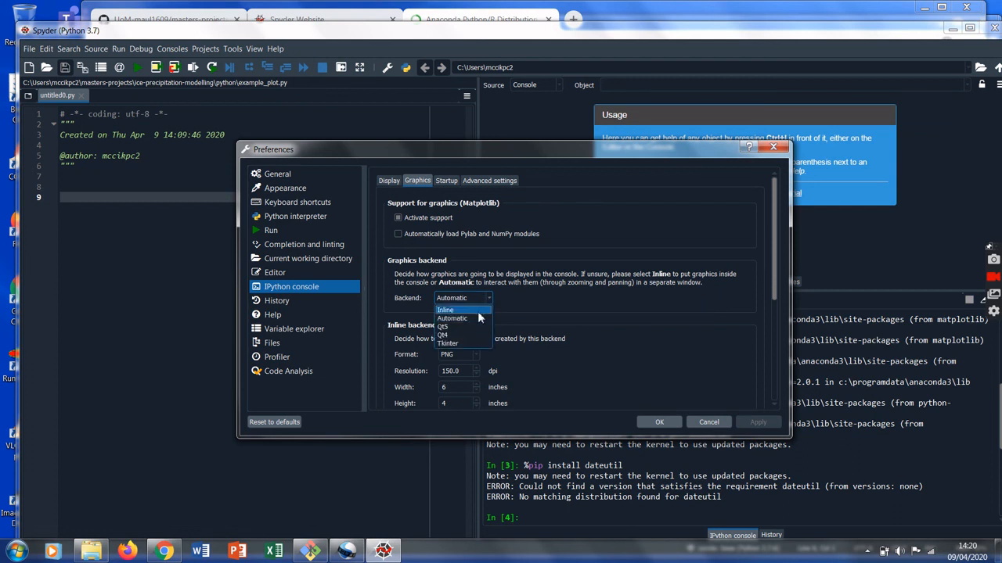
{"action": "left_click", "coordinate": [474, 317]}
{"action": "left_click", "coordinate": [487, 300]}
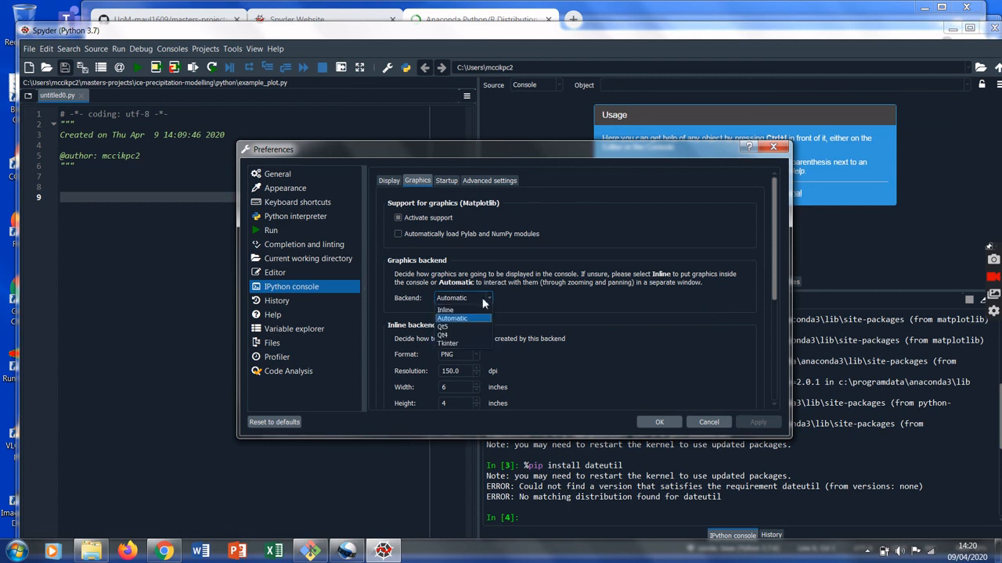
{"action": "left_click", "coordinate": [464, 319]}
{"action": "left_click", "coordinate": [659, 422]}
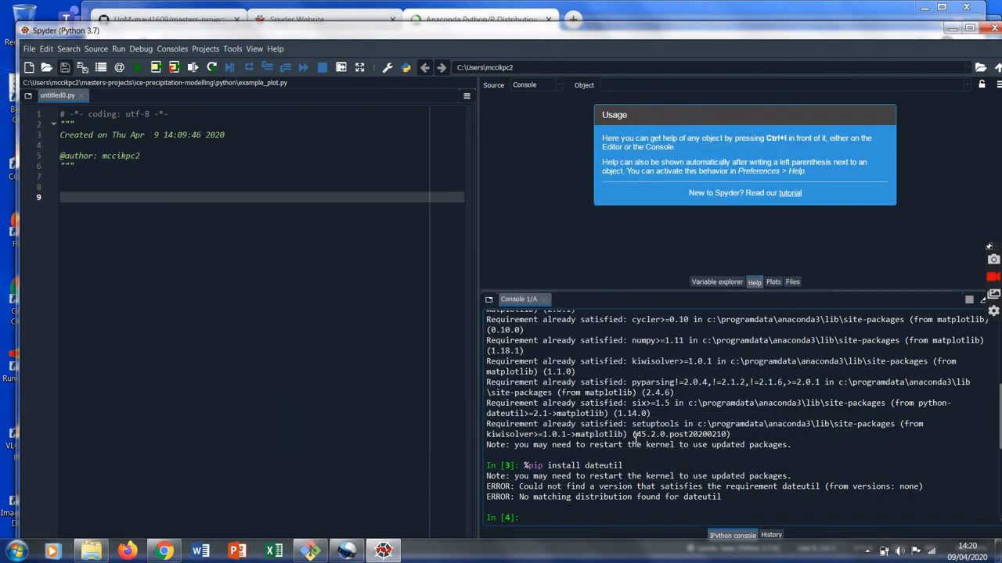